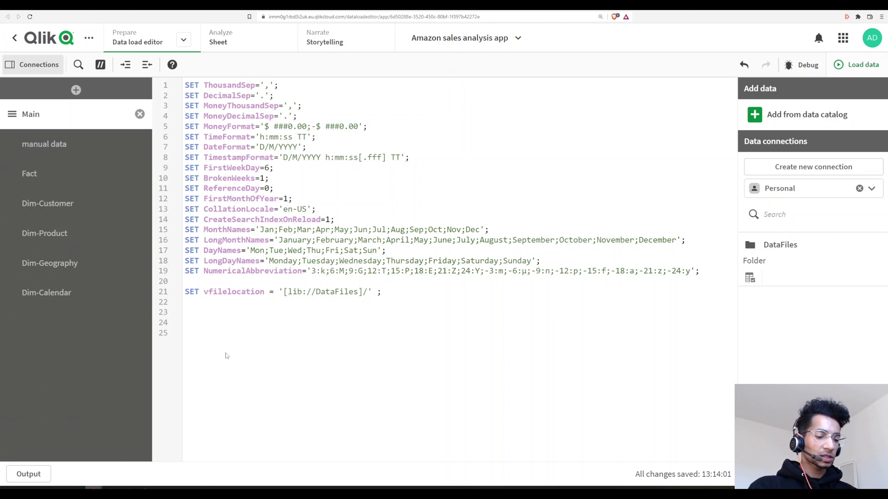
- Add 'let vCurrentYear = Year(Today());' on line 23 of the load script and reload the data
text(let)
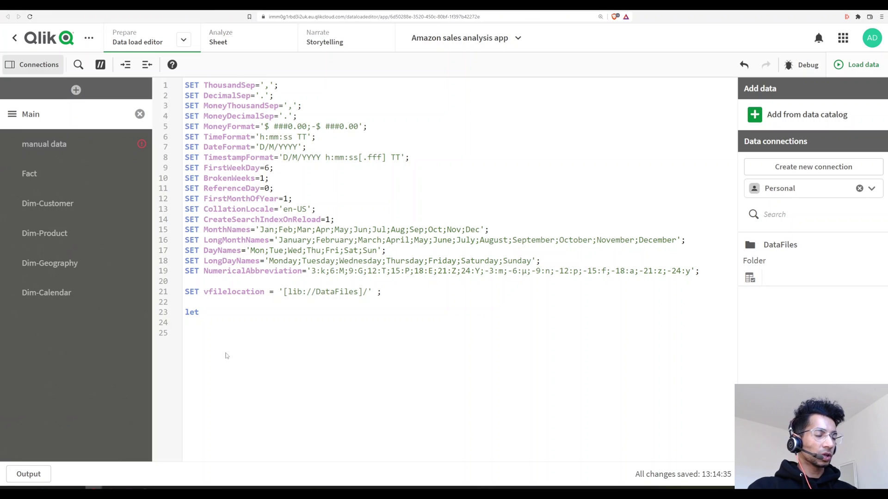
text(vC)
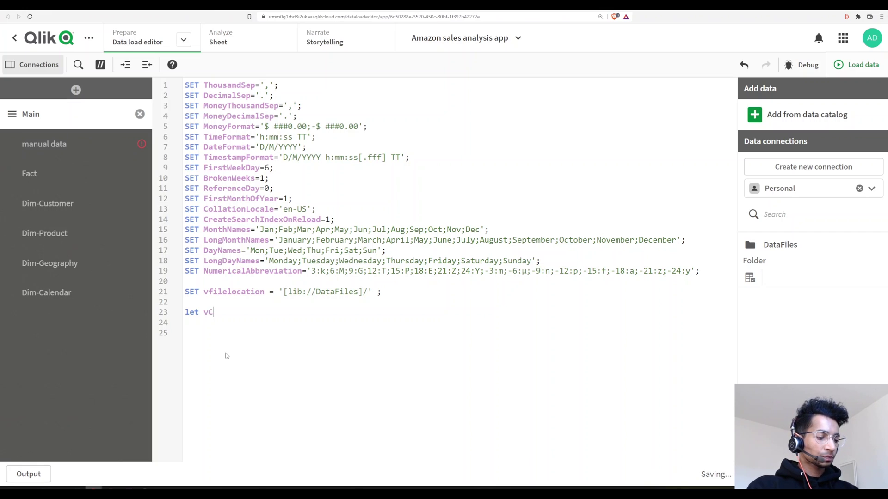
text(urrentYear =)
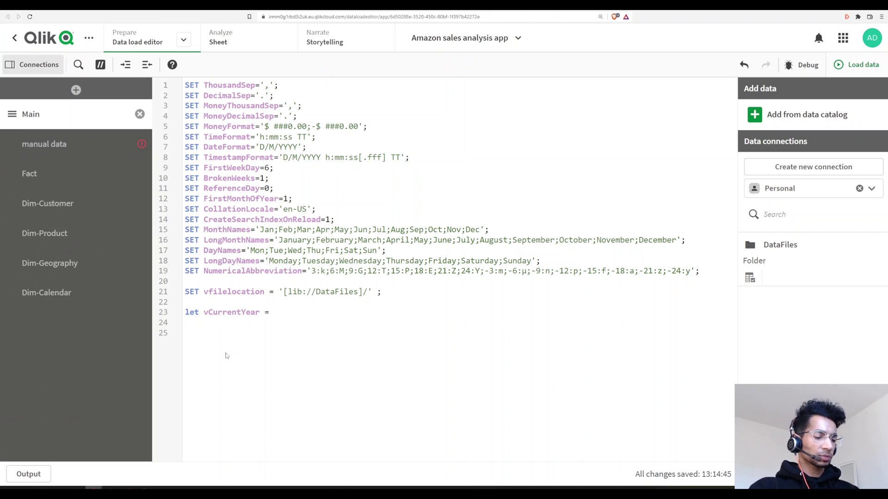
text(Year()
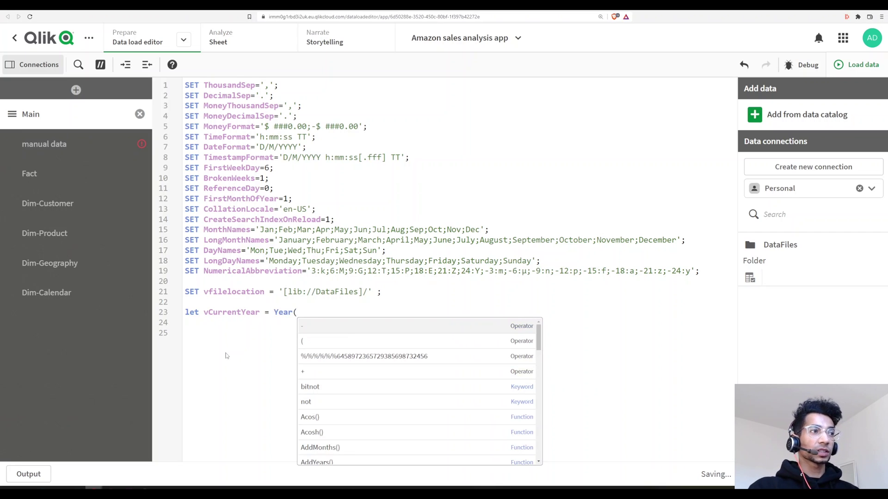
text( To)
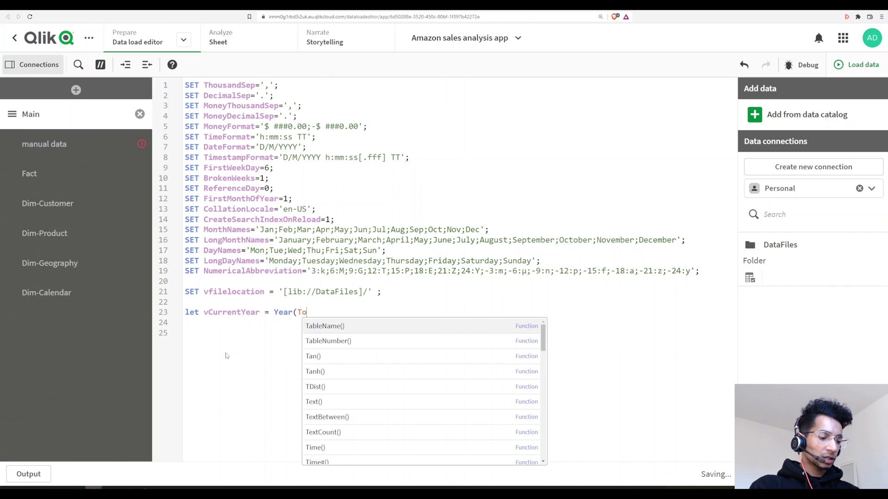
text(day()))
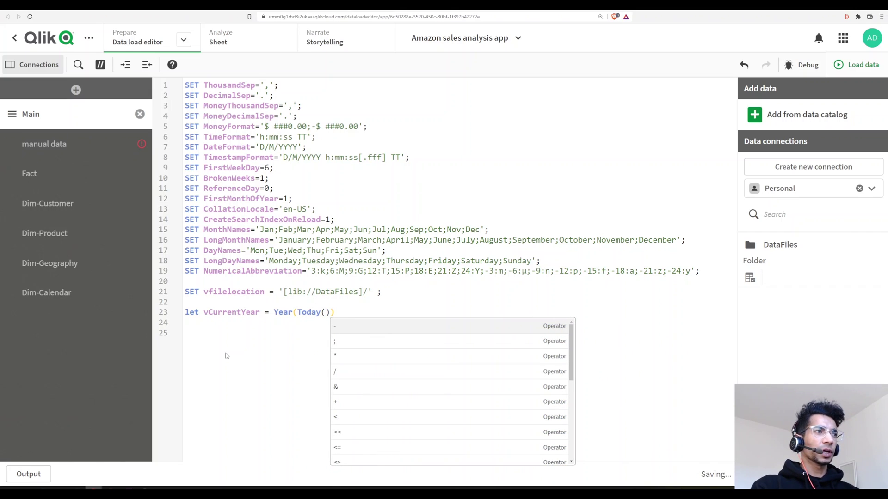
text(;)
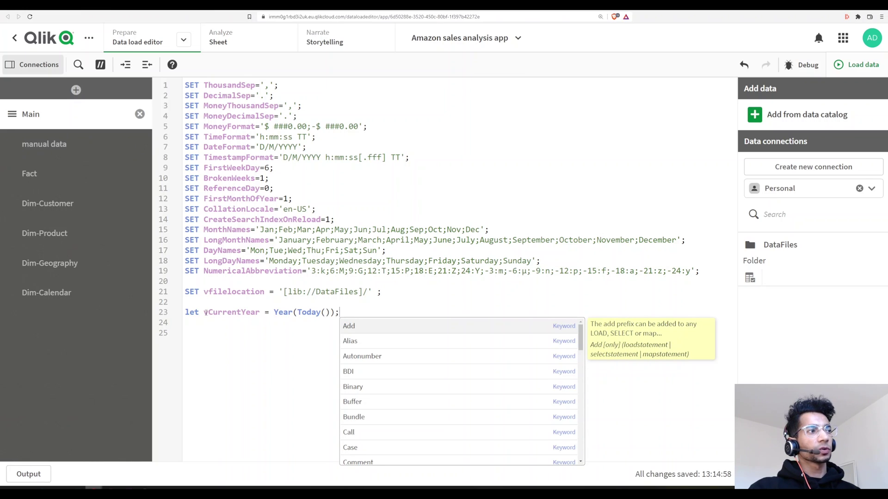
drag(206, 312, 260, 313)
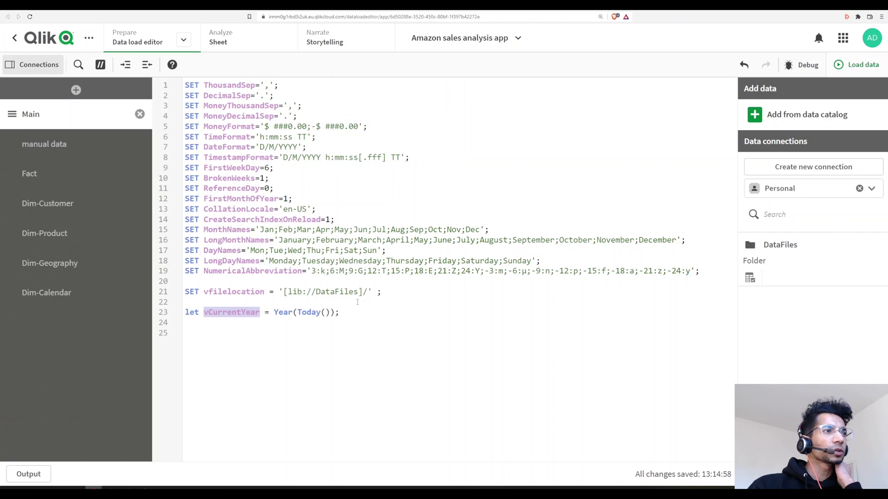
drag(275, 315, 328, 312)
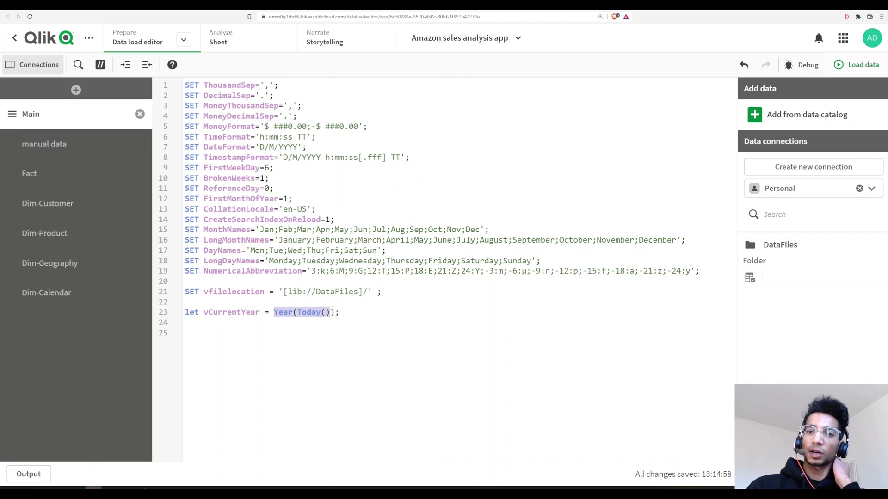
click(360, 311)
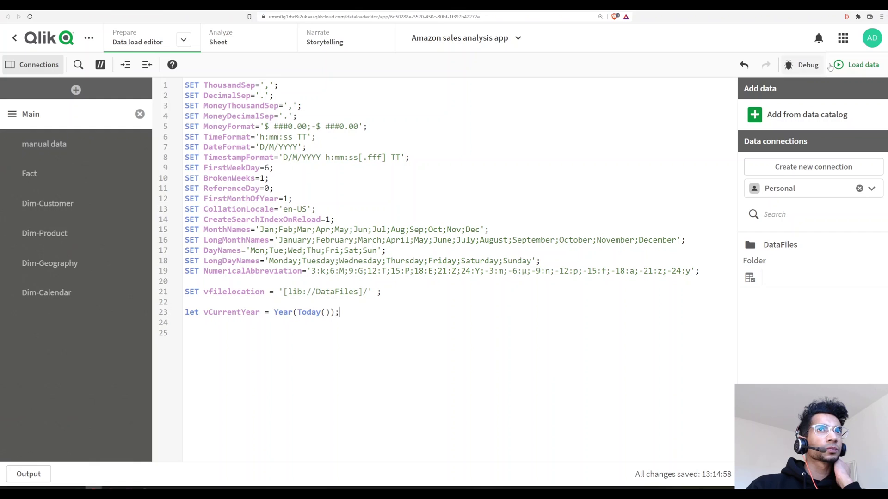
click(857, 65)
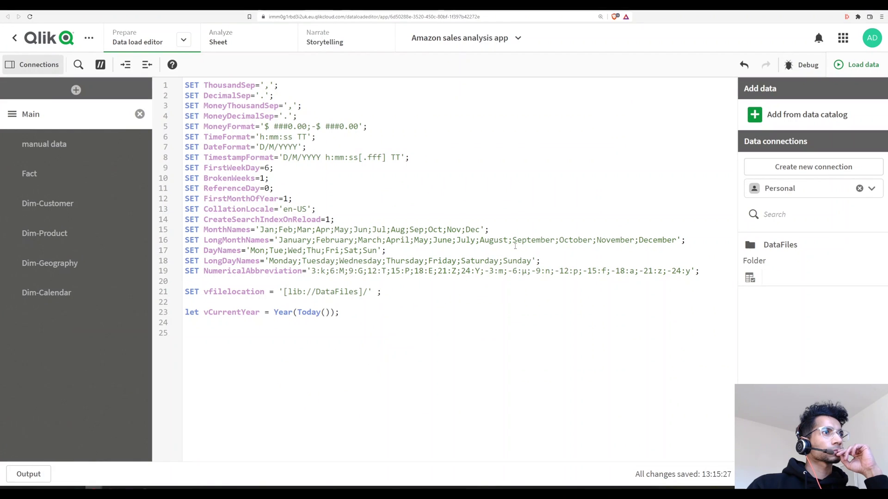
- Turn the sheet placeholder into a KPI whose measure starts as sum(SalesAmount)
click(227, 44)
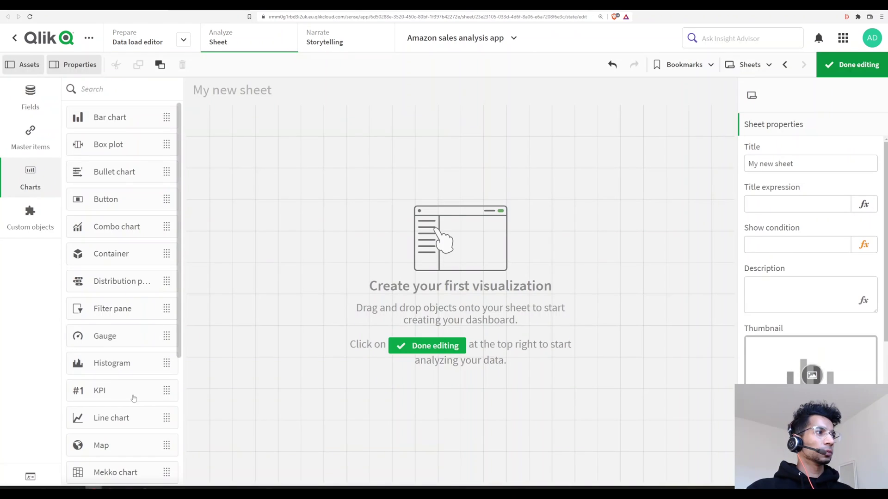
click(380, 200)
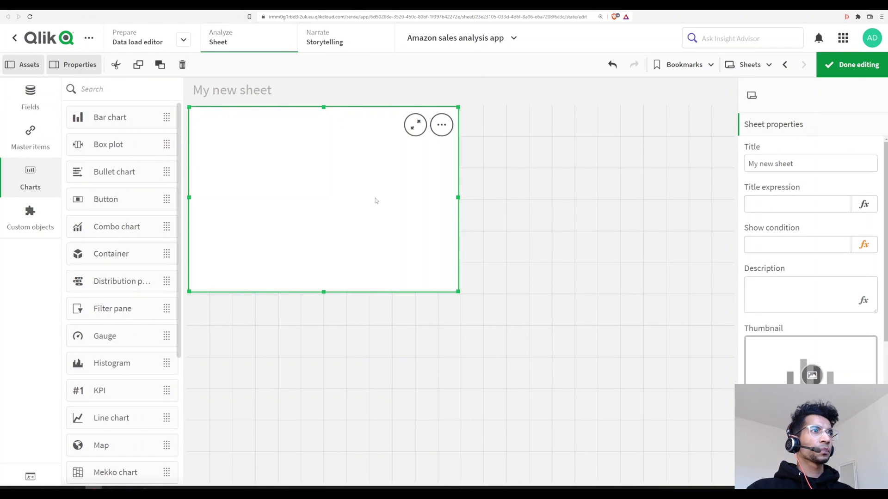
click(384, 214)
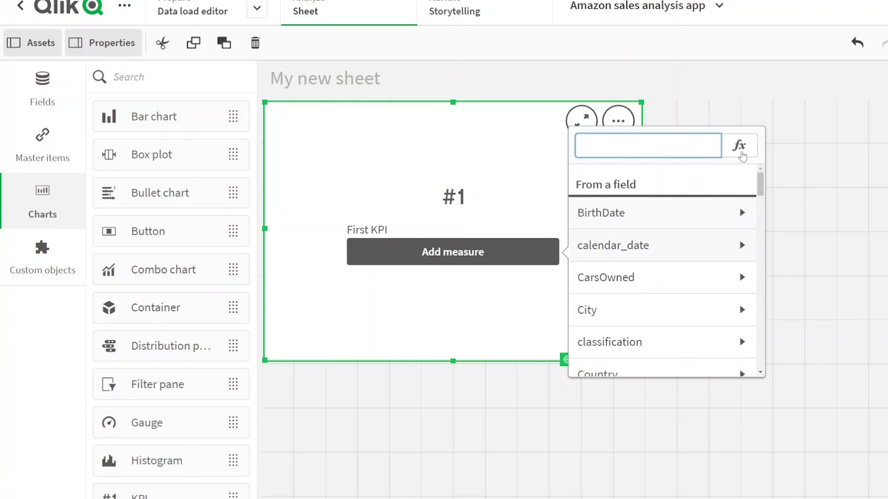
click(739, 147)
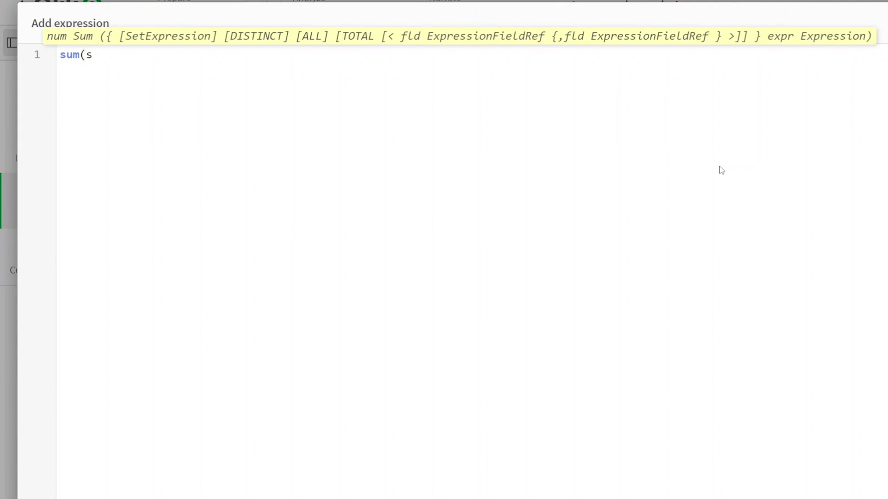
key(Return)
text())
key(Left)
key(Left)
key(Left)
key(Left)
key(Left)
key(Left)
key(Left)
key(Left)
key(Left)
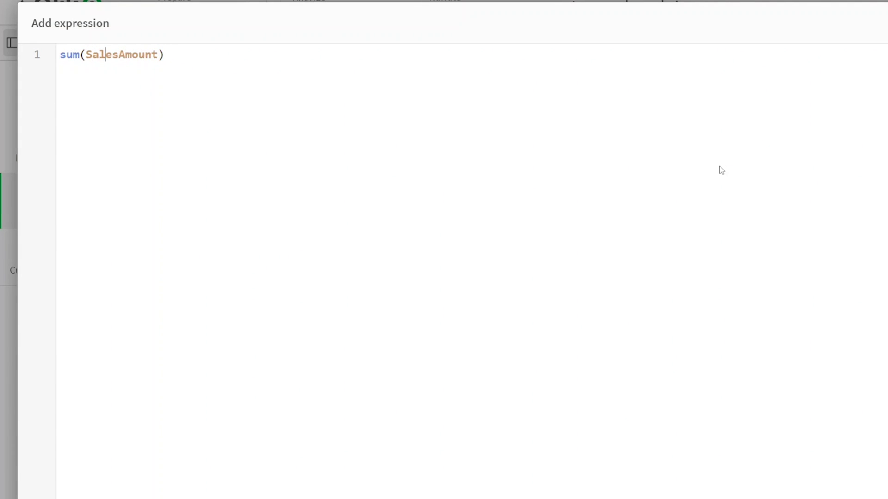
key(Left)
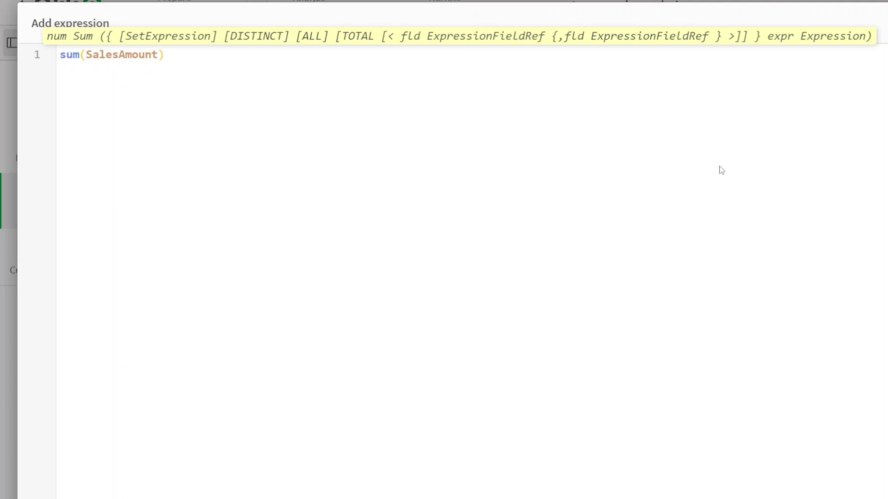
- Add the set modifier {<Year={$(vCurrentYear)}>} before SalesAmount in the KPI expression
text({})
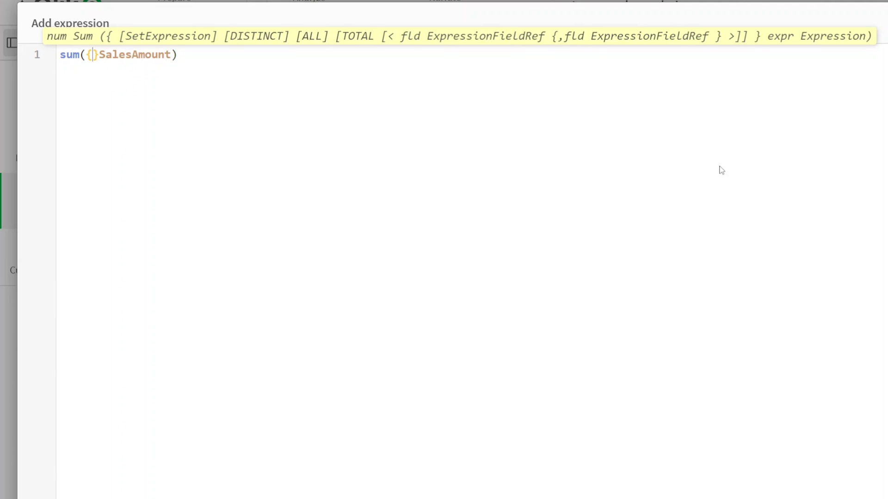
text(<)
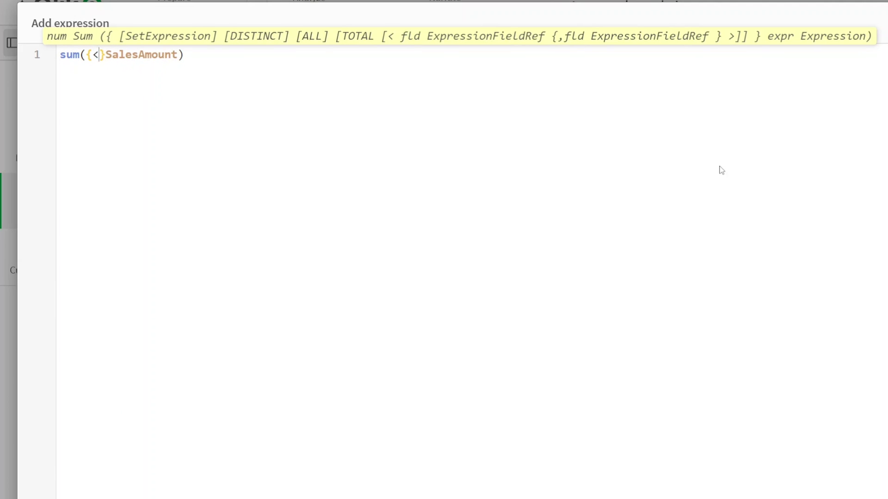
text(>)
key(Left)
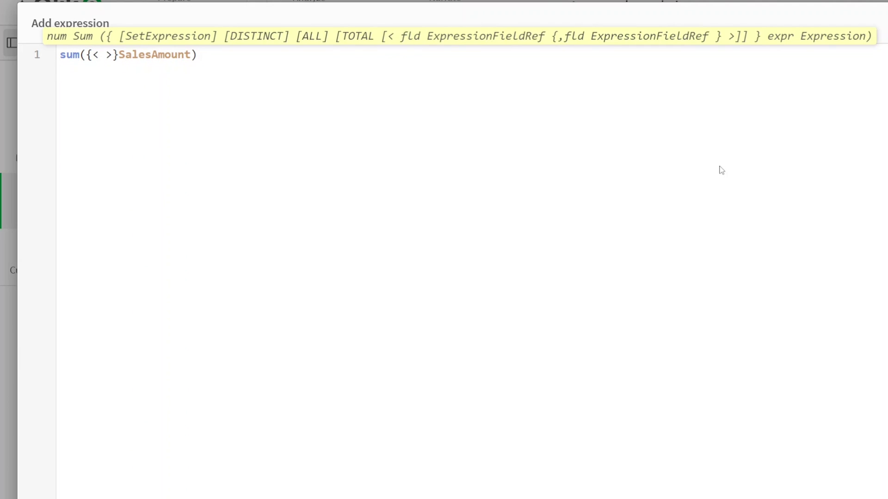
text(Year = )
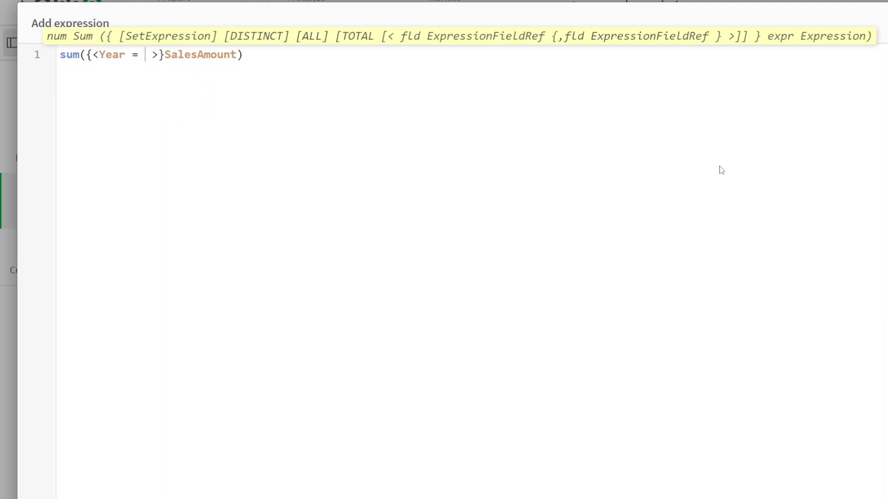
text({})
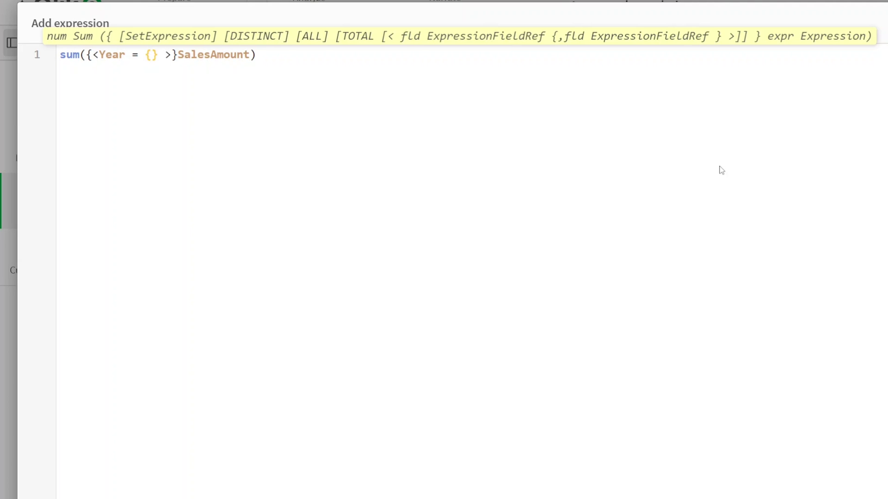
text($( )
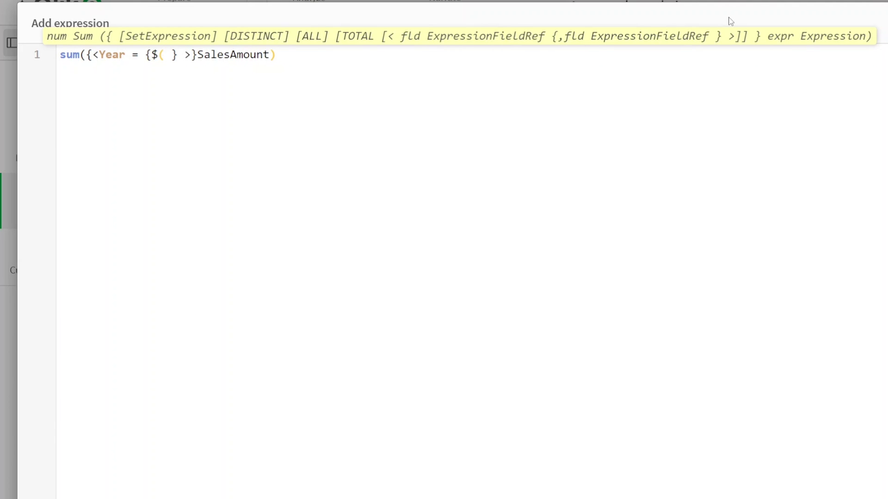
text(v)
text(Curre)
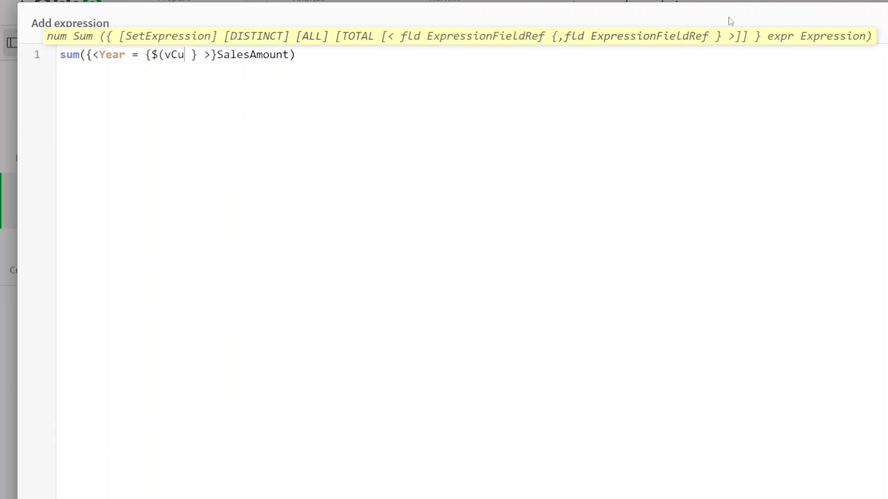
text(ntYear)
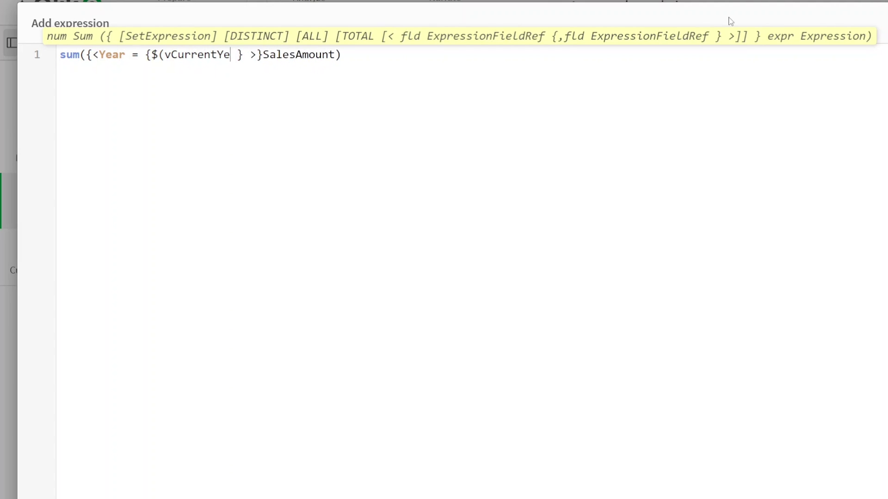
text())
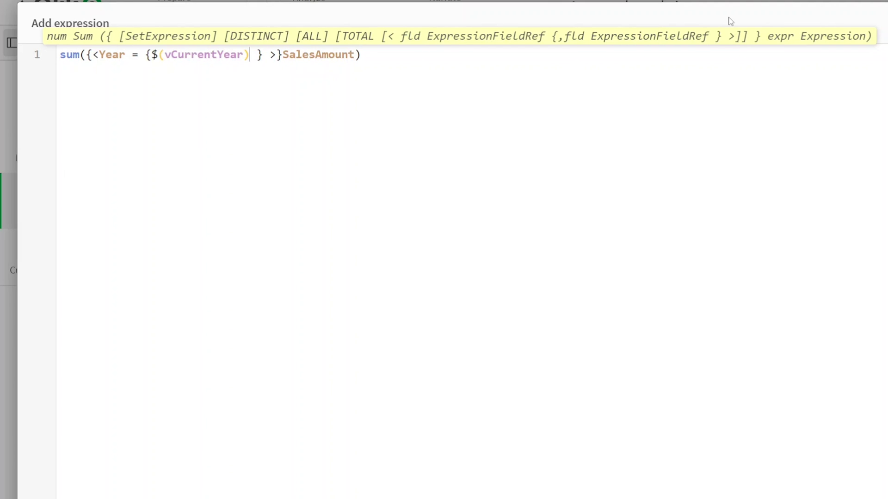
key(Delete)
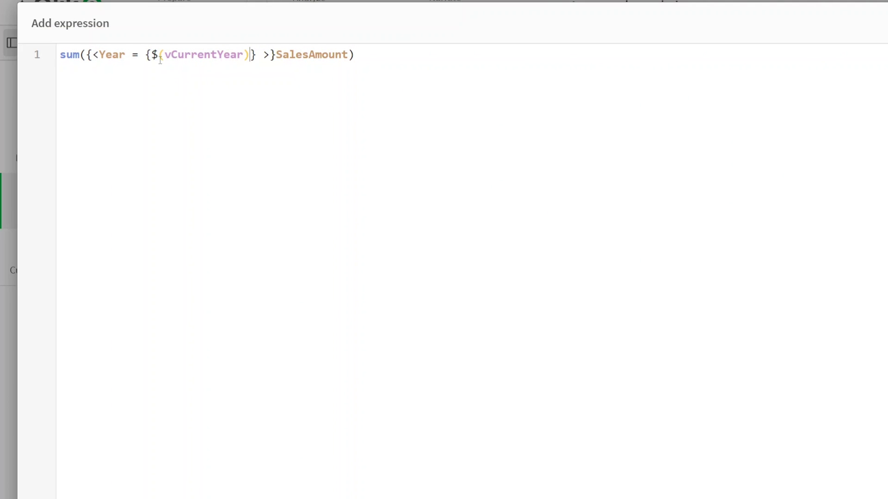
- Review the expression's $(vCurrentYear) expansion, braces and Year field name
double_click(191, 61)
click(208, 85)
click(153, 55)
drag(158, 54, 244, 55)
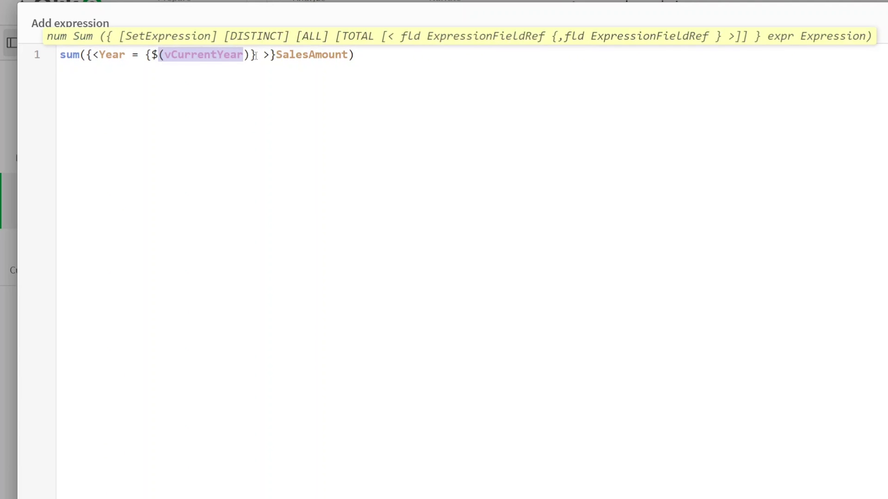
click(257, 56)
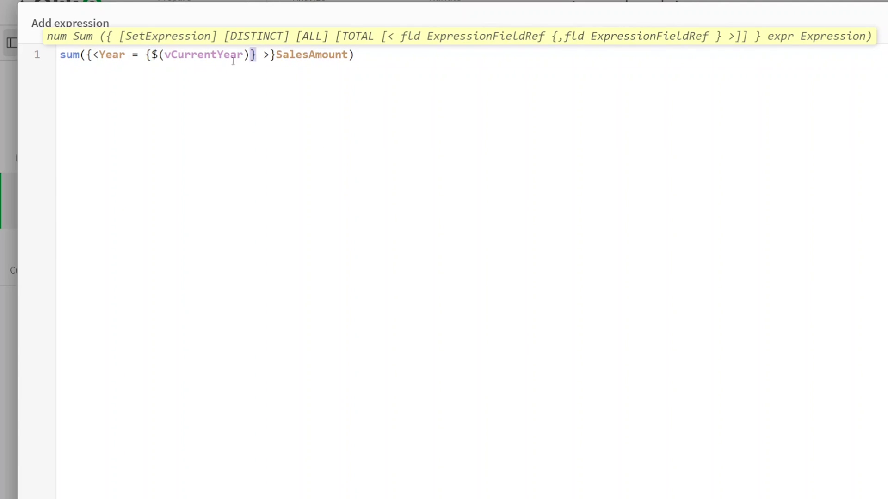
click(146, 55)
drag(106, 55, 117, 56)
- Inspect the vCurrentYear = Year(Today()) definition in the data load editor
click(269, 106)
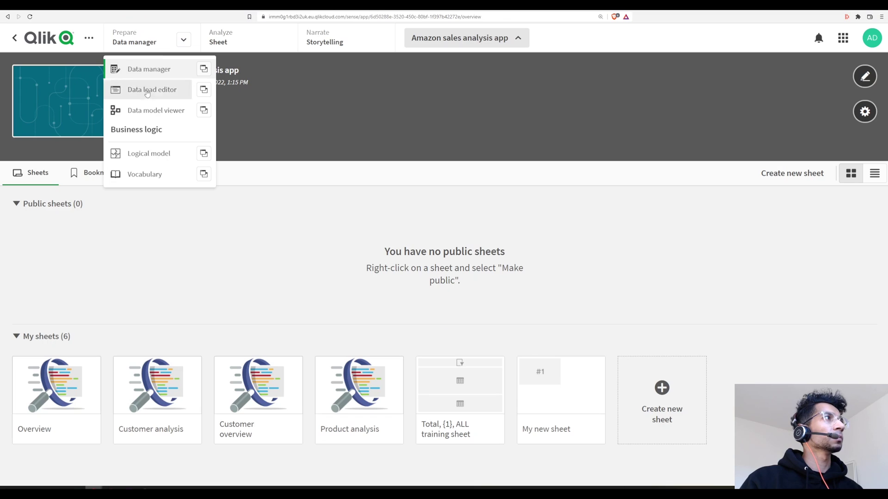
click(147, 90)
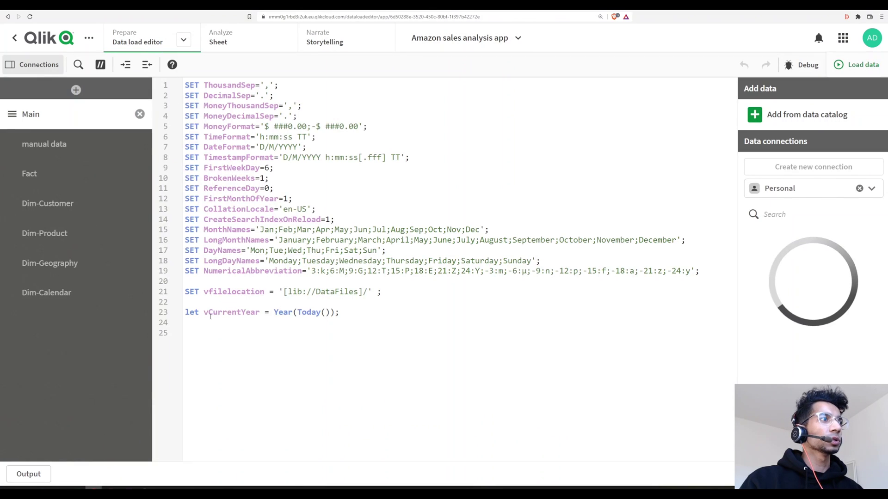
double_click(276, 313)
drag(307, 312, 326, 313)
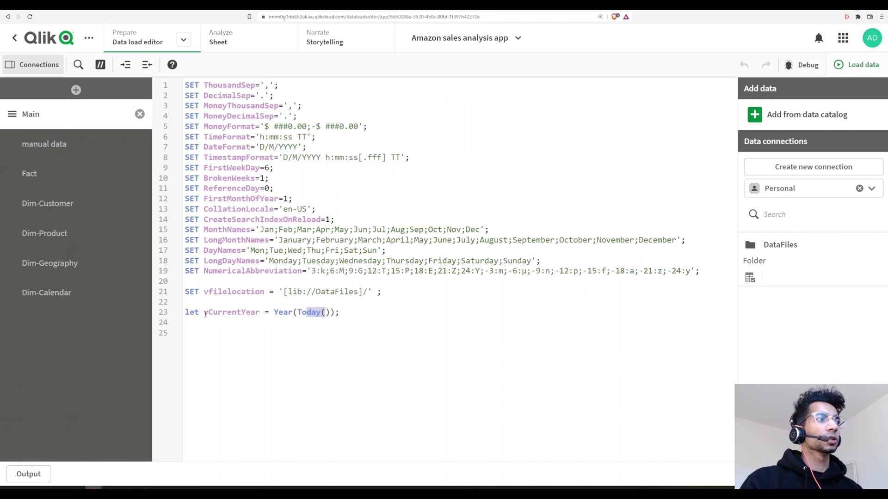
drag(205, 313, 258, 313)
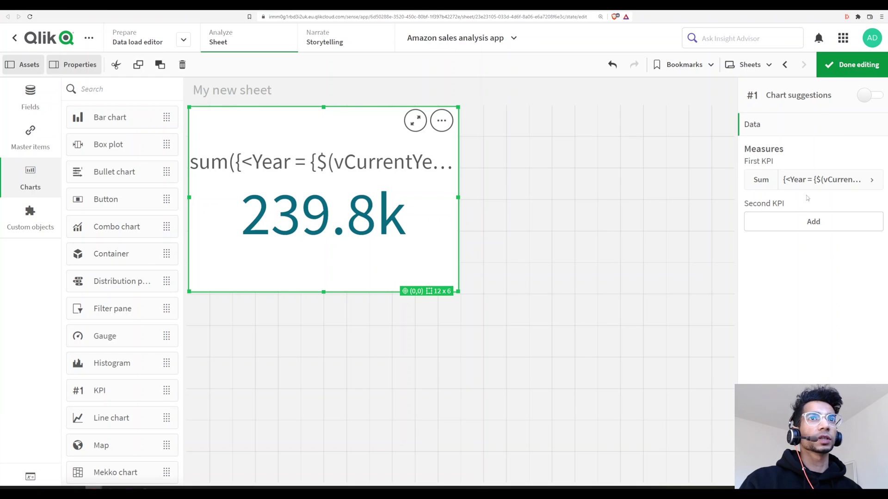
- Set the KPI label expression to 'Sales for the Year ' &$(vCurrentYear) and apply it
key(Escape)
click(347, 217)
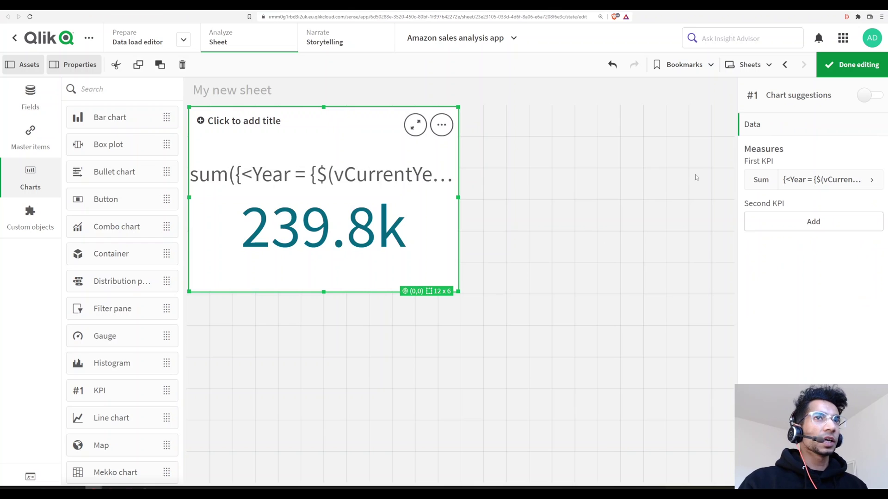
click(818, 180)
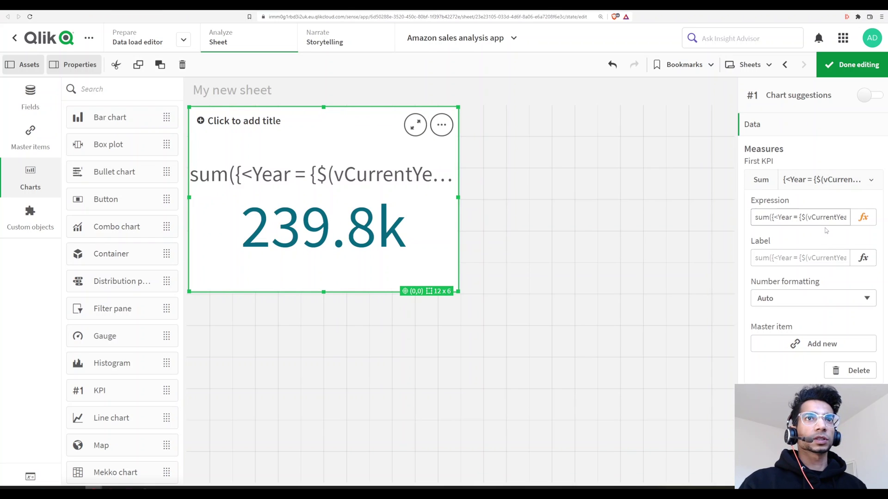
click(855, 262)
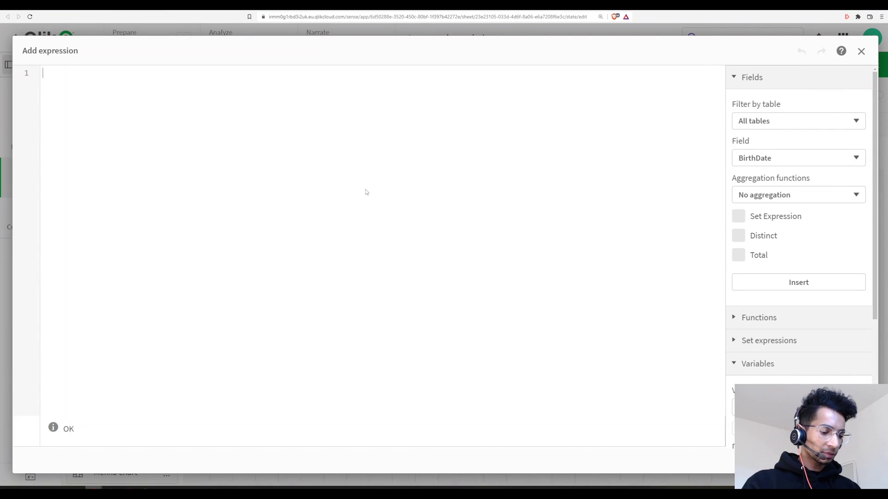
text('Sales f)
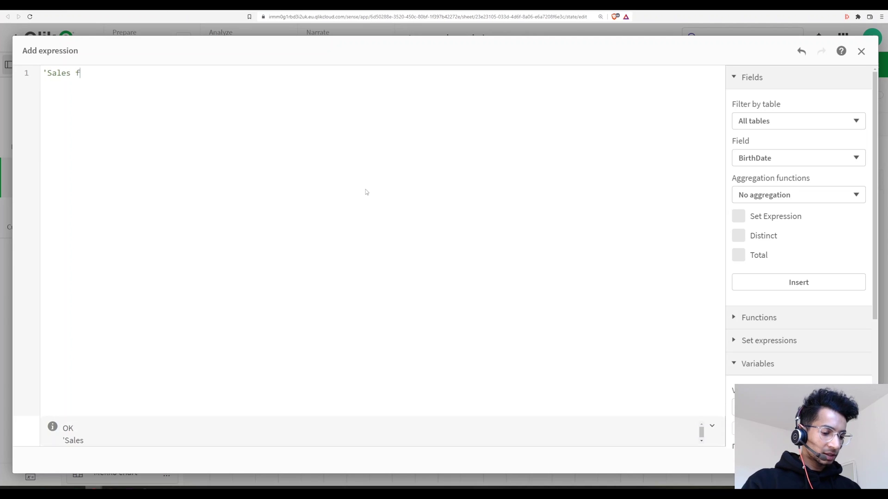
text(or the Year)
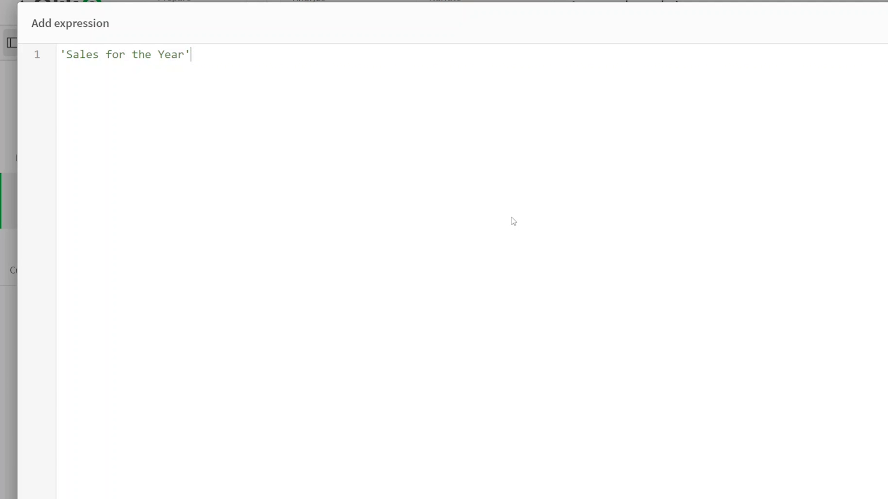
text( ')
text(&$(vCurrentYear)
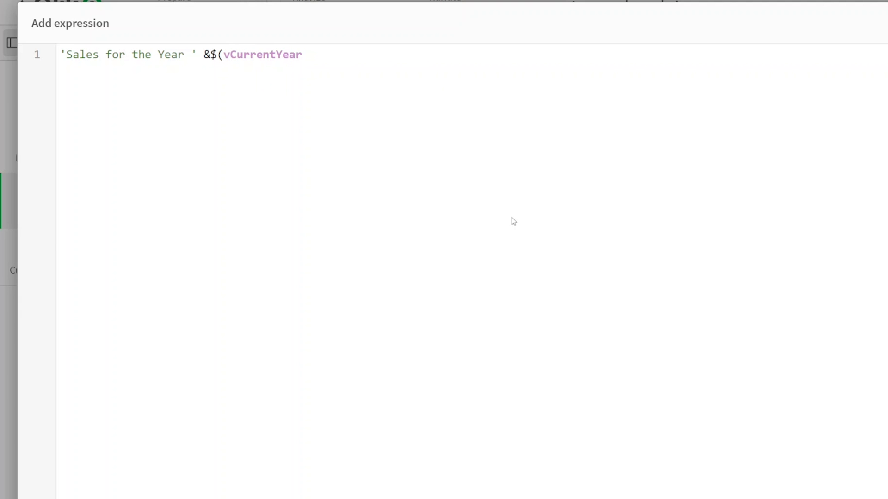
text())
click(197, 55)
click(60, 55)
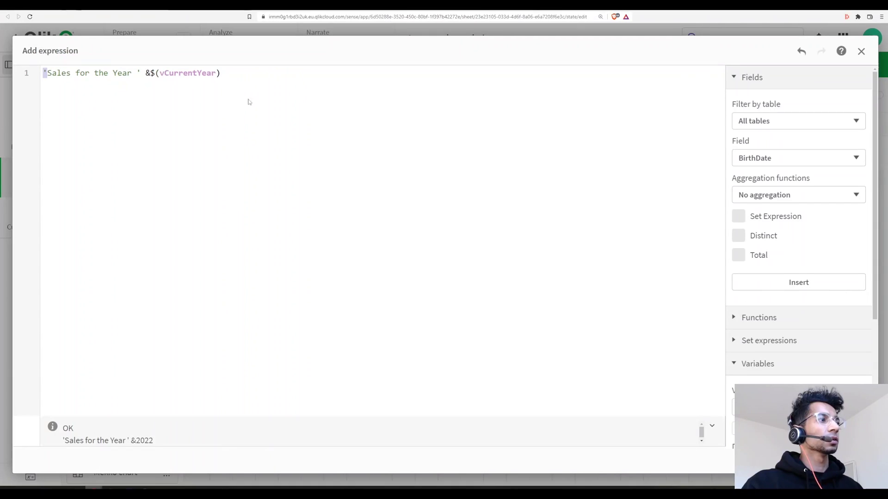
click(853, 460)
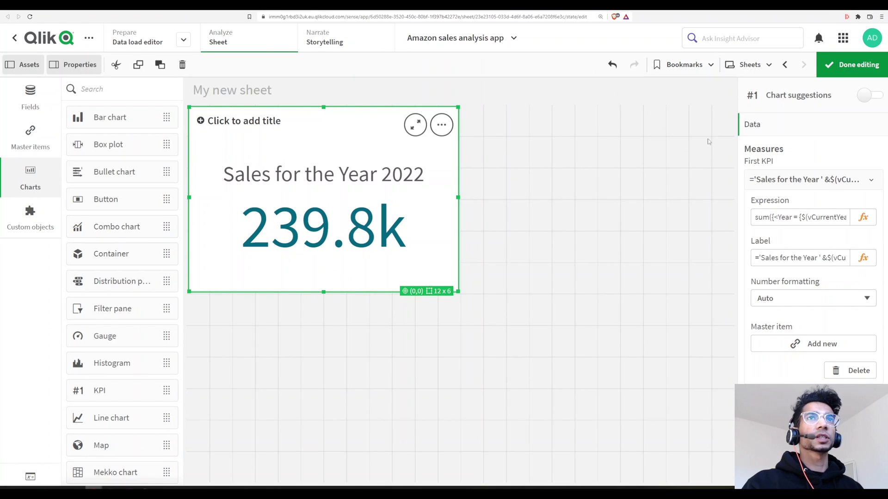
- Leave edit mode to view the finished KPI showing 239.8k
click(852, 64)
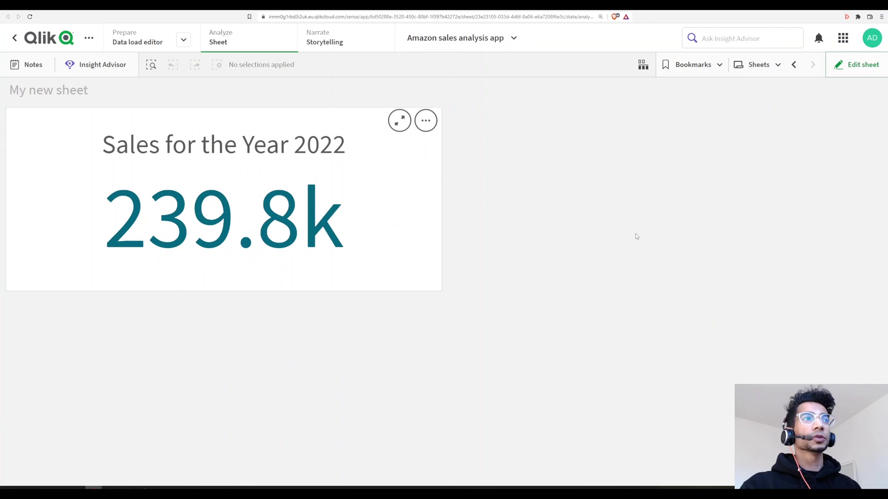